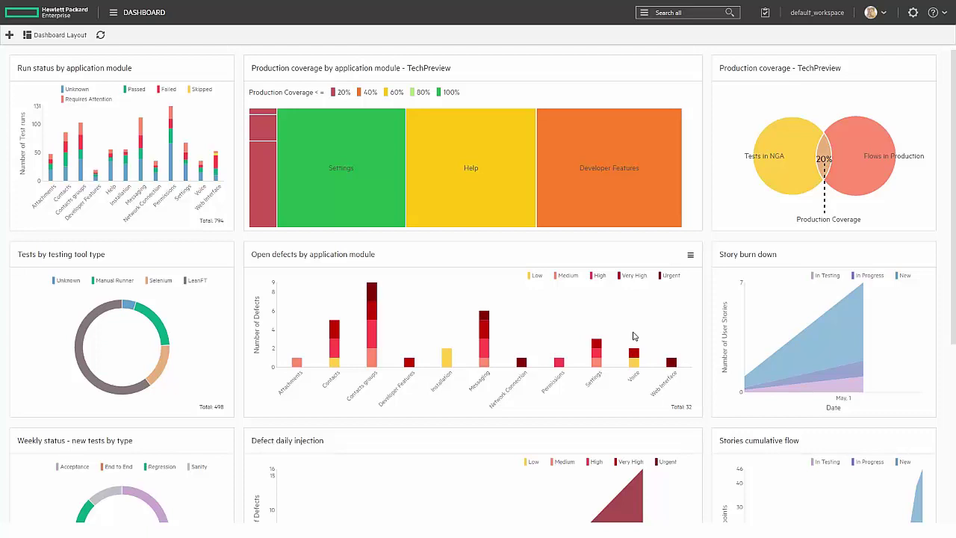
# In the workspace settings, examine the action and condition of defect rule 1 and the list of user-defined defect fields.
pyautogui.click(914, 13)
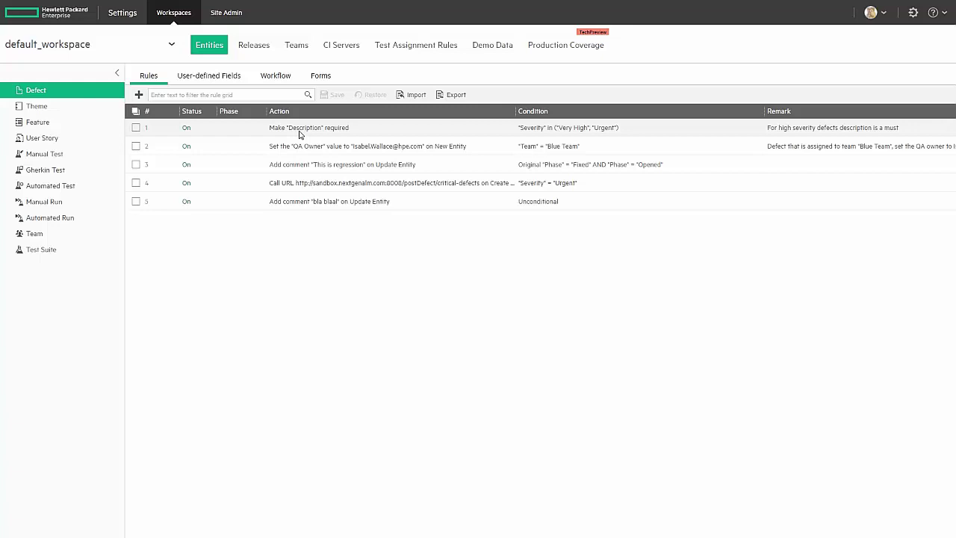
pyautogui.click(148, 129)
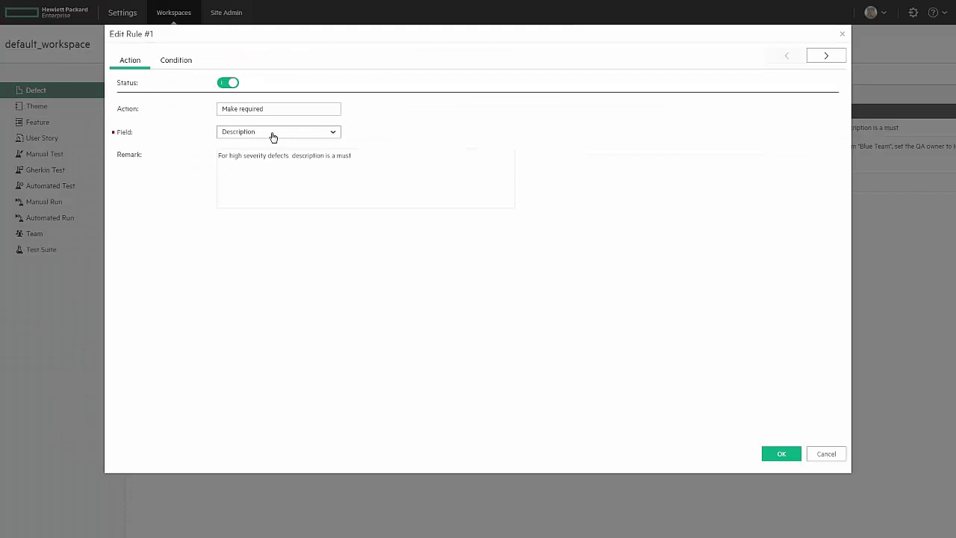
pyautogui.click(190, 66)
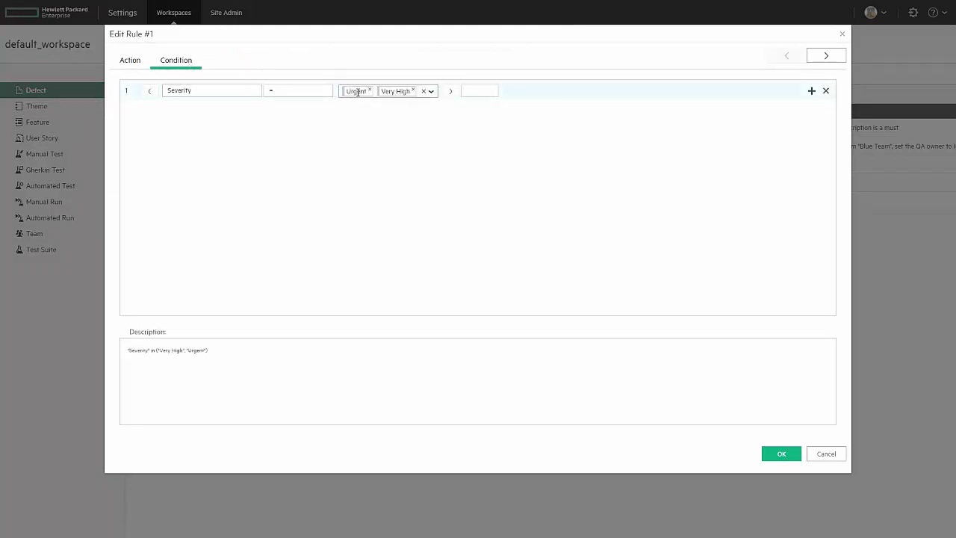
pyautogui.click(841, 35)
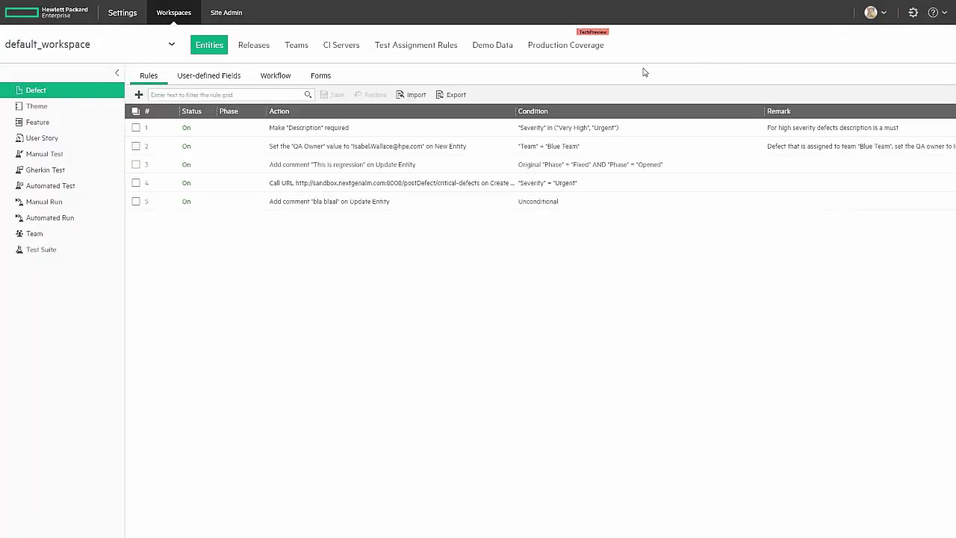
pyautogui.click(201, 79)
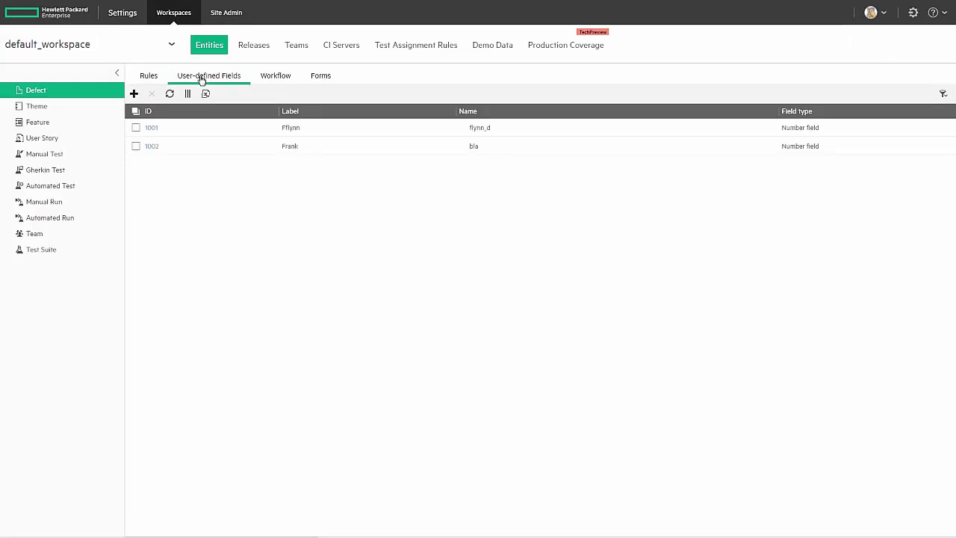
# Add a new phase that follows the Opened phase in the defect workflow.
pyautogui.click(288, 79)
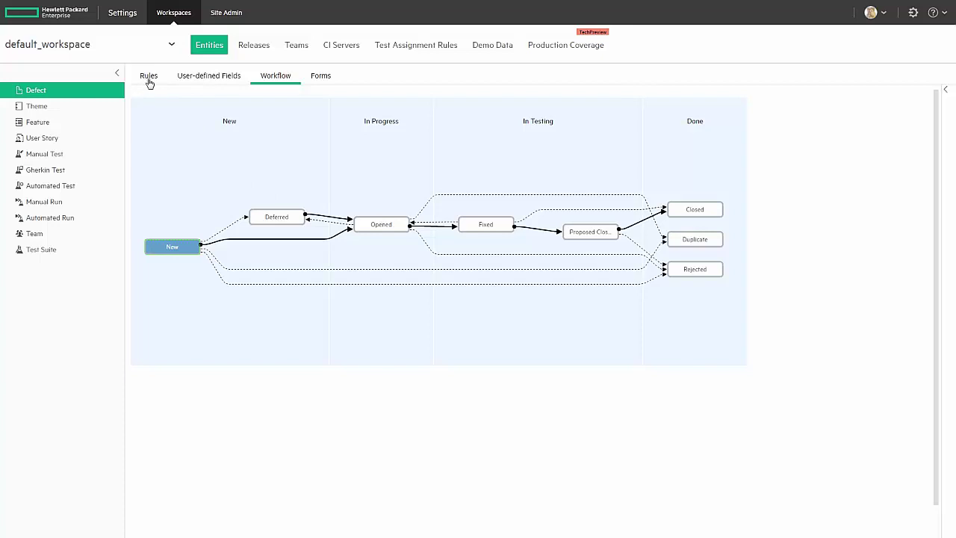
pyautogui.click(366, 259)
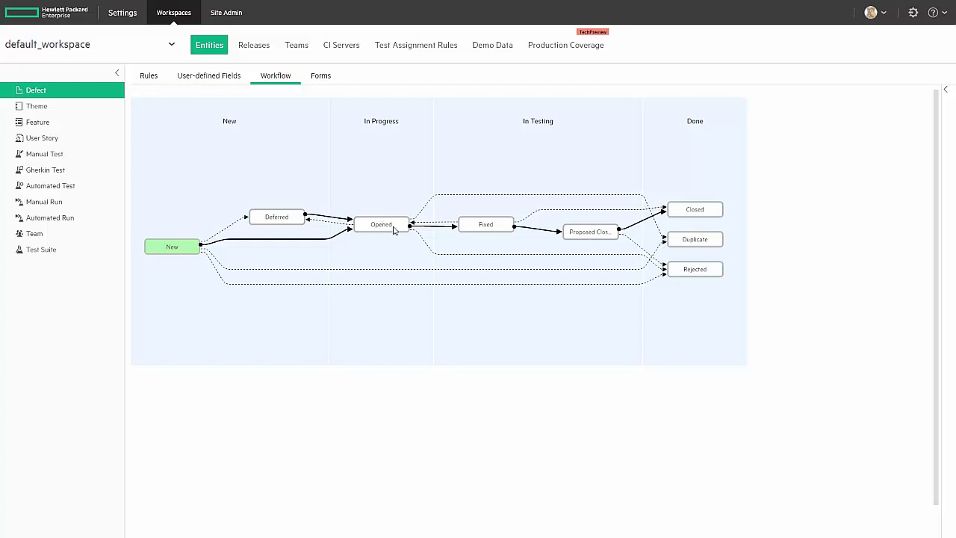
pyautogui.rightClick(395, 228)
pyautogui.click(416, 236)
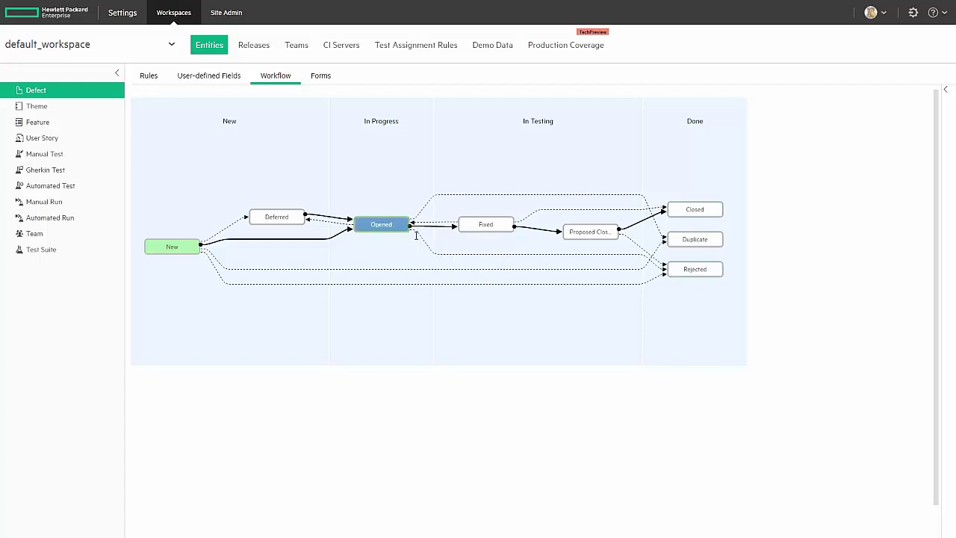
# Rename the newly added In Progress phase as Opened Further and show its rules.
pyautogui.click(944, 84)
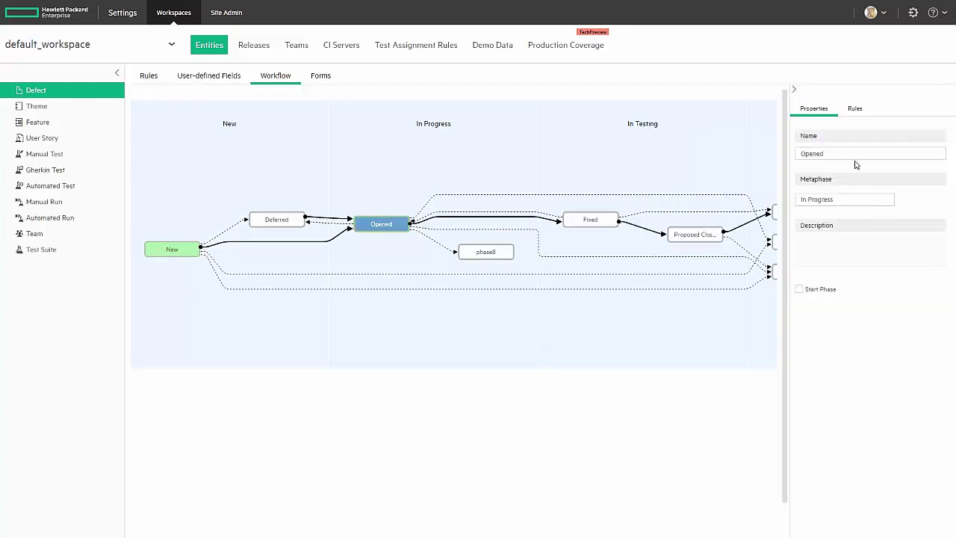
pyautogui.click(485, 251)
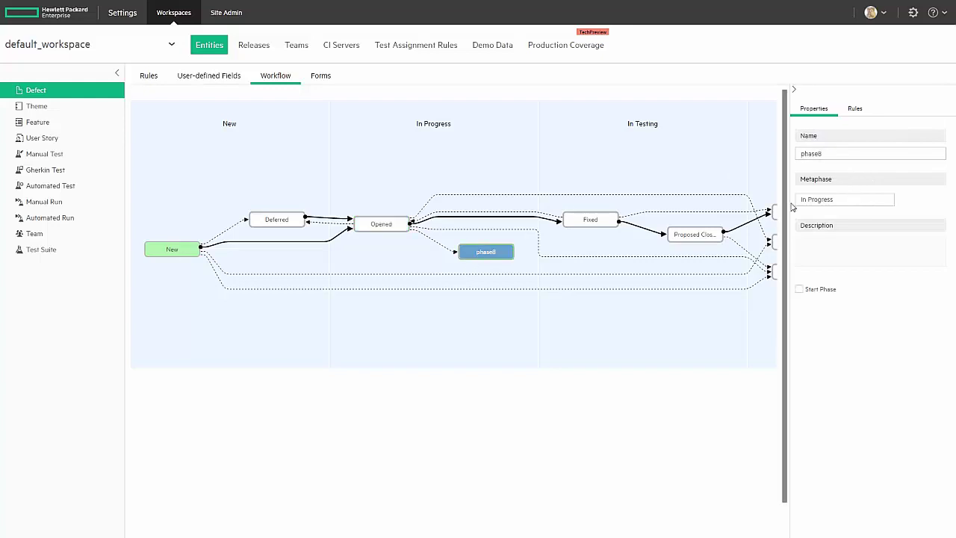
pyautogui.click(838, 153)
pyautogui.doubleClick(838, 153)
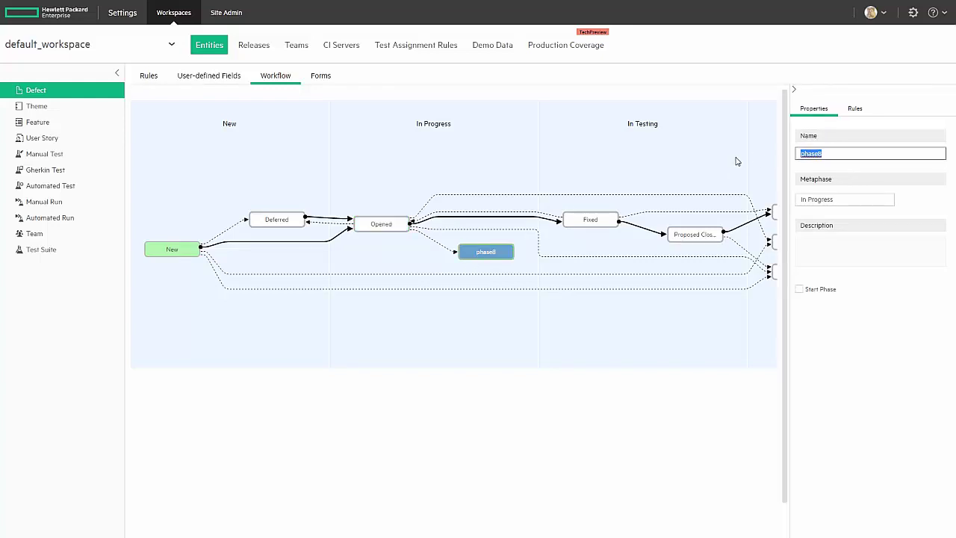
pyautogui.write('Opened Further')
pyautogui.click(855, 109)
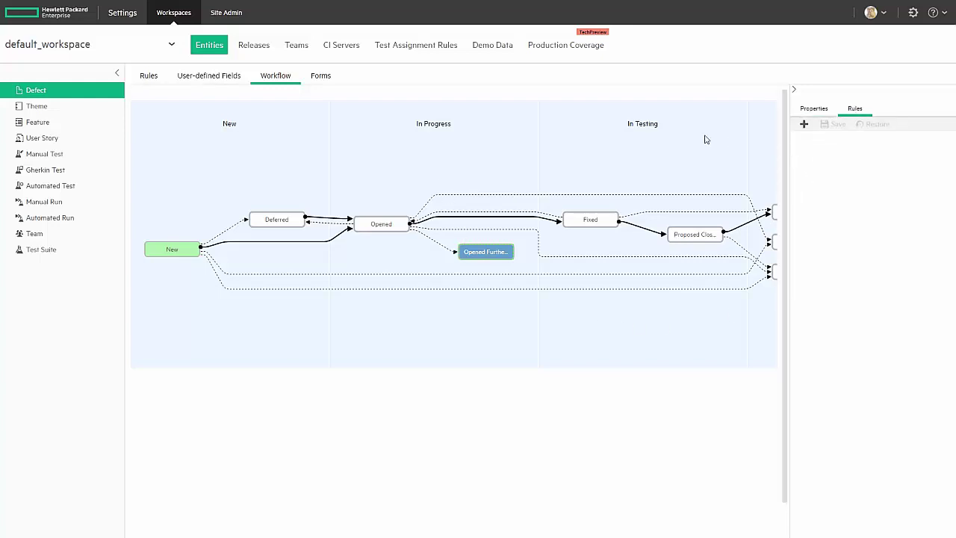
# Add a transition from the Opened Further phase to the Closed target phase.
pyautogui.rightClick(492, 252)
pyautogui.click(526, 277)
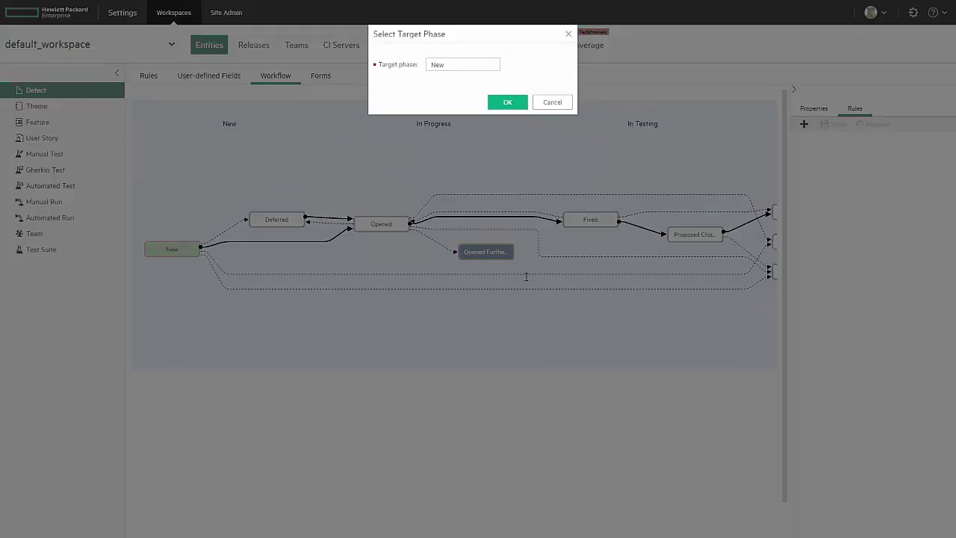
pyautogui.click(480, 67)
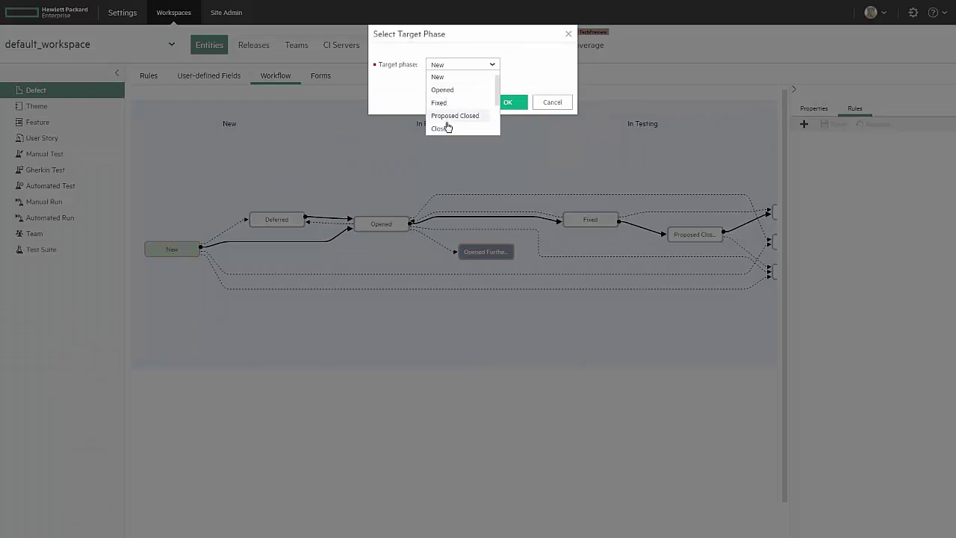
pyautogui.click(449, 128)
pyautogui.click(508, 103)
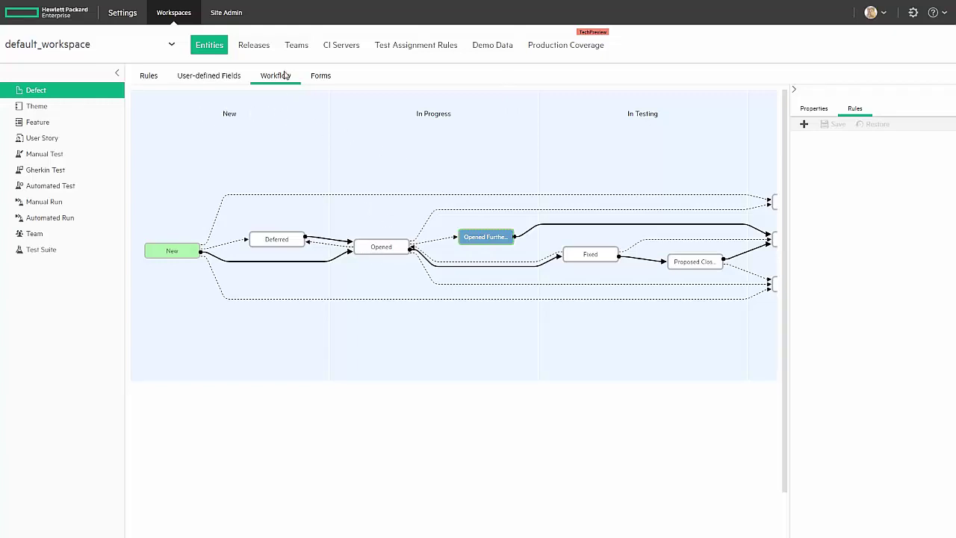
# Compare the field layouts of the System Default and New Defect forms for defects.
pyautogui.click(320, 77)
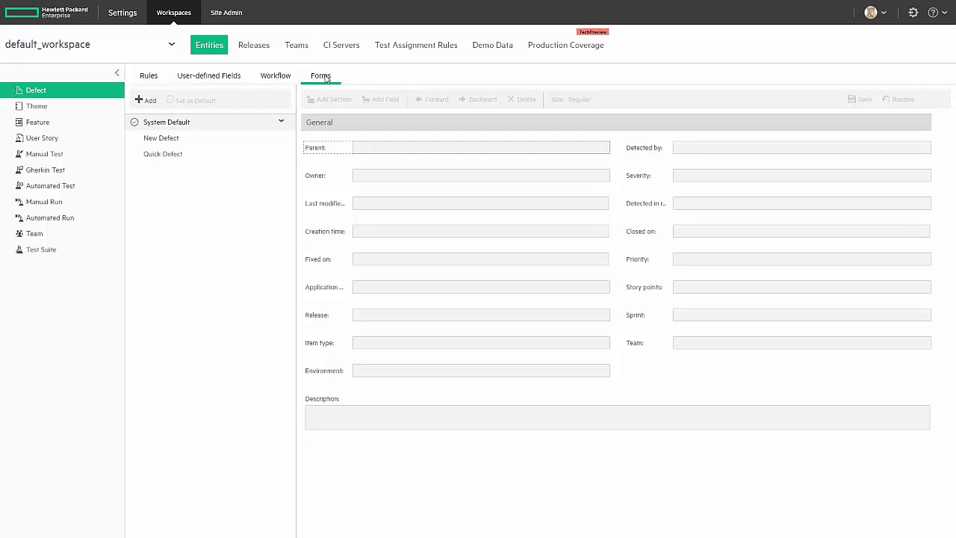
pyautogui.click(174, 139)
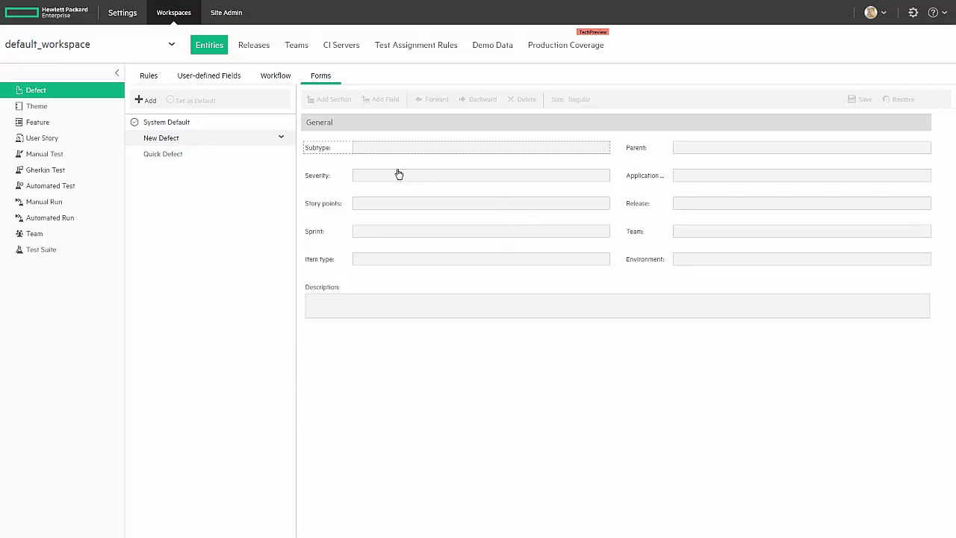
pyautogui.click(164, 123)
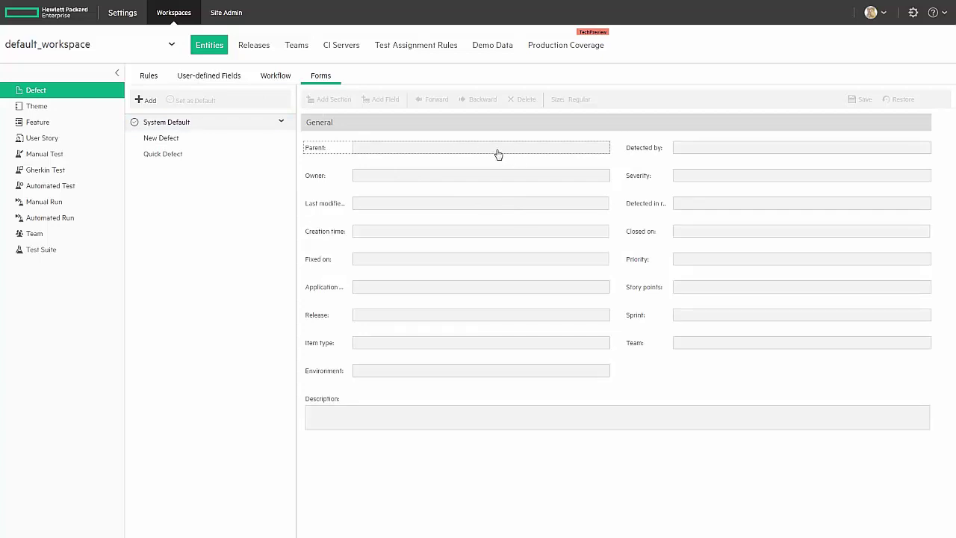
# Examine the default forms of the Theme and Feature entities and the workflow of the Feature entity.
pyautogui.click(43, 116)
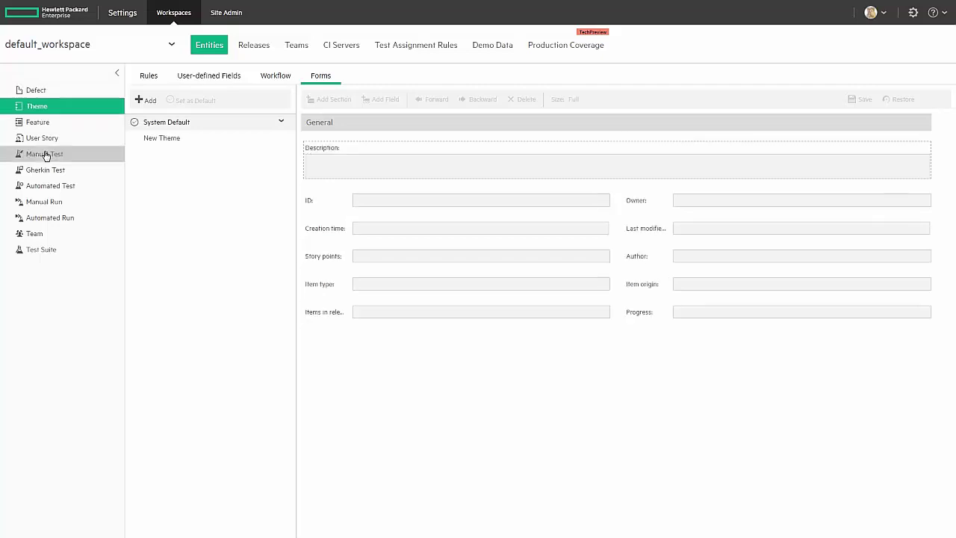
pyautogui.click(42, 123)
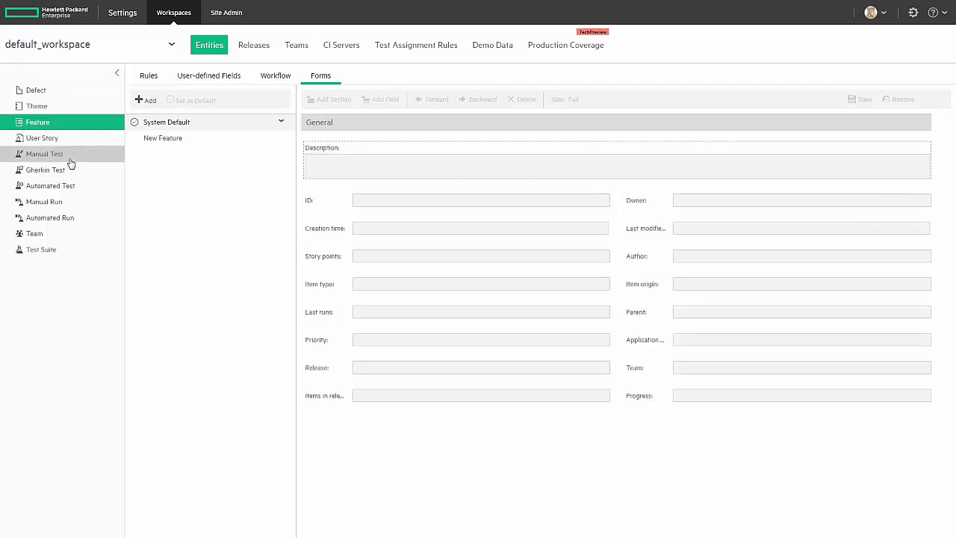
pyautogui.click(271, 77)
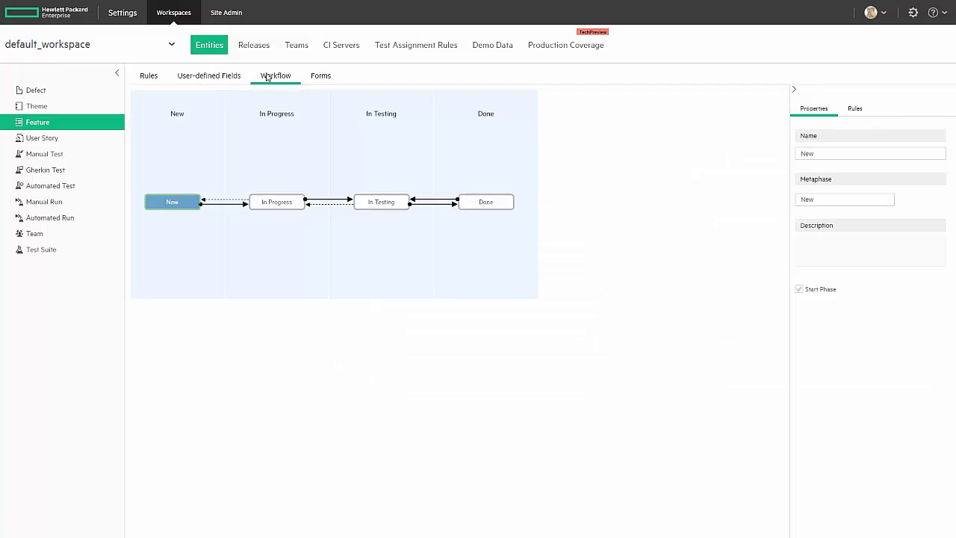
pyautogui.click(334, 78)
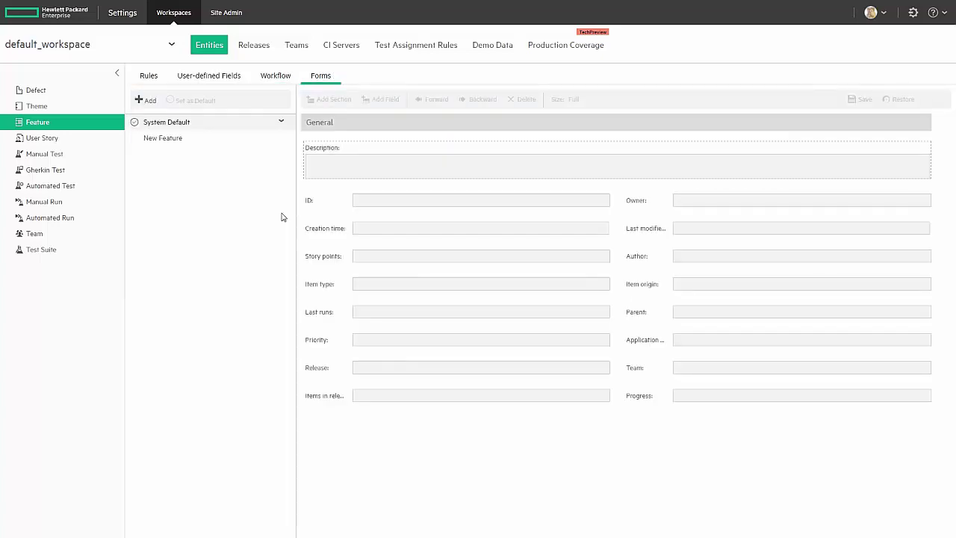
# Examine the timeline, assigned teams and details of release 744.1, and return to the list of releases.
pyautogui.click(254, 48)
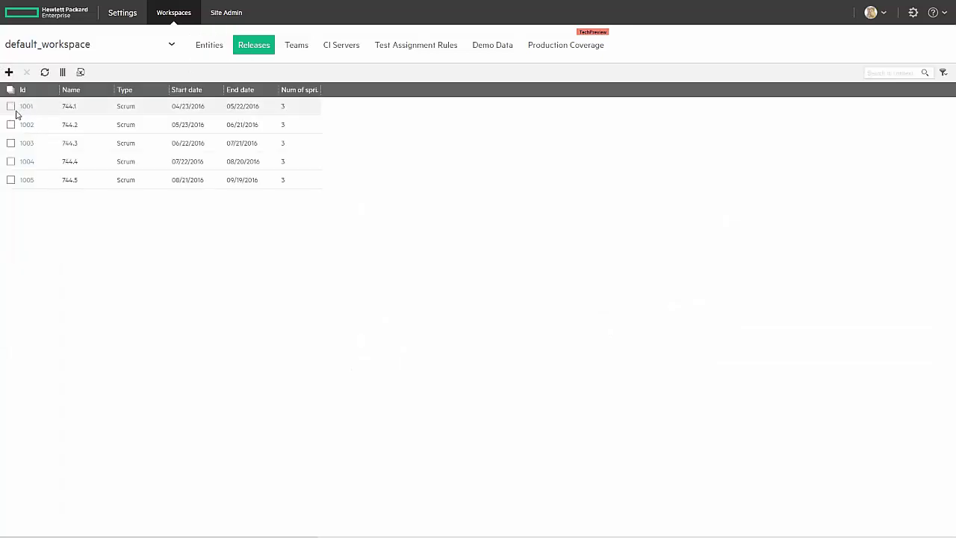
pyautogui.click(26, 108)
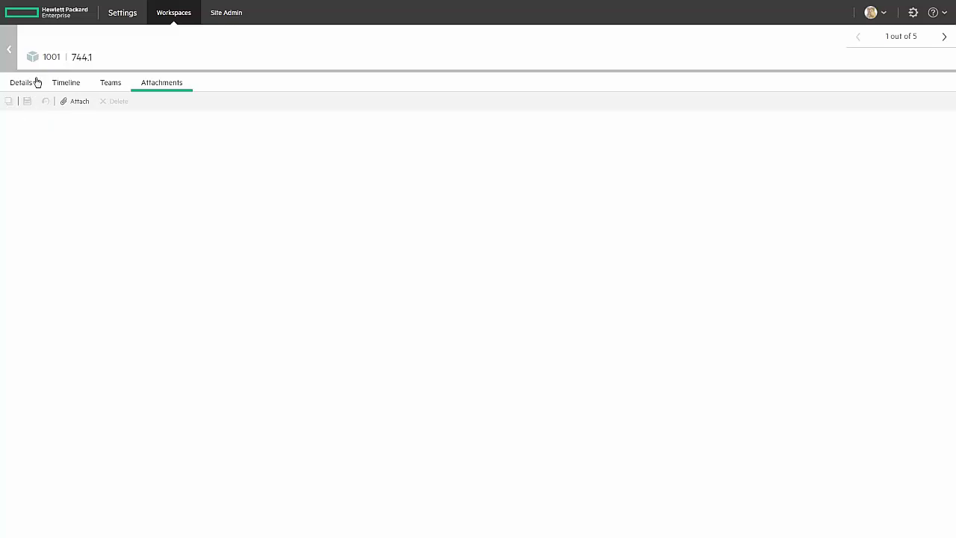
pyautogui.click(67, 83)
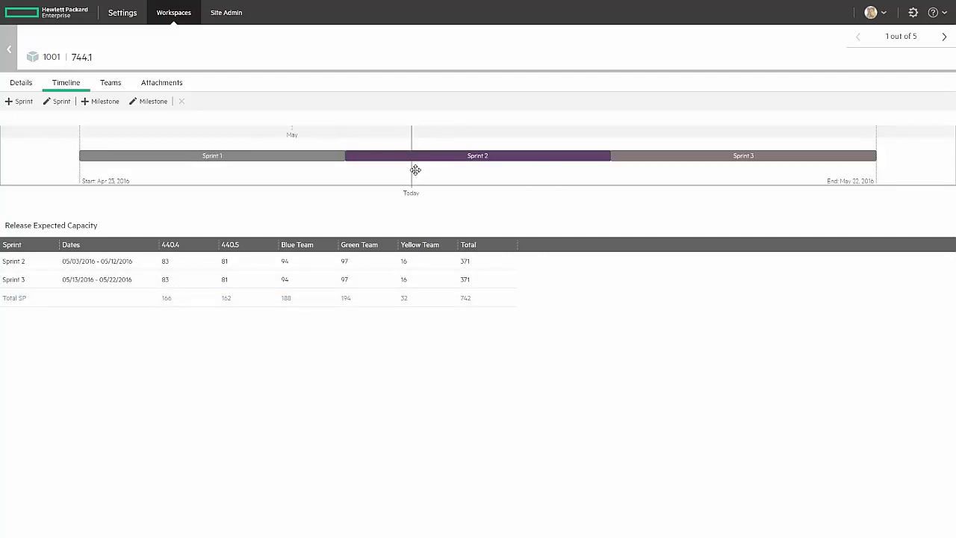
pyautogui.click(109, 86)
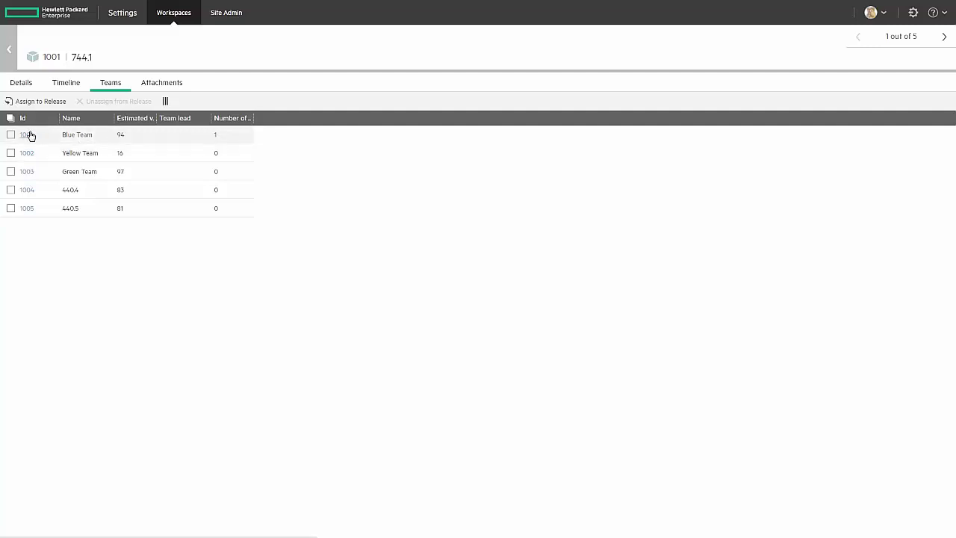
pyautogui.click(21, 85)
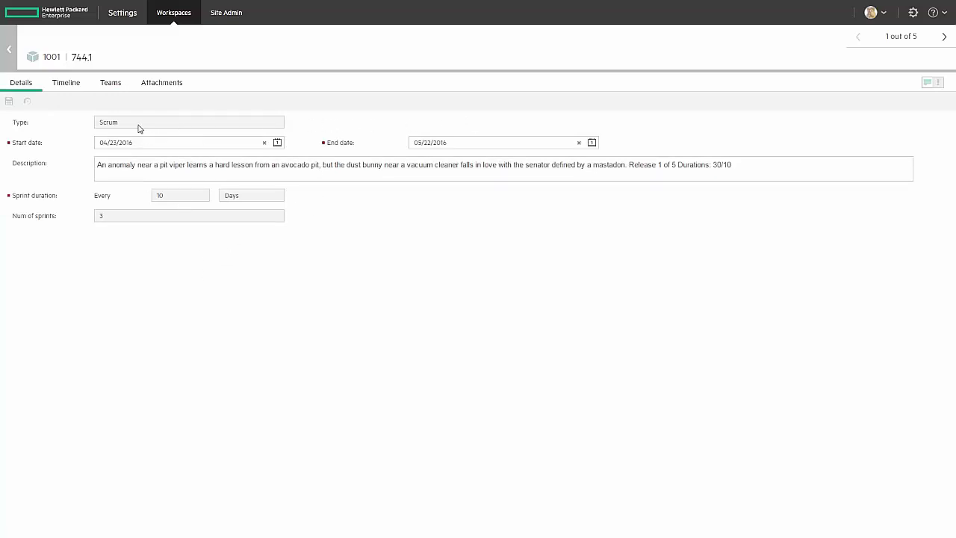
pyautogui.click(13, 53)
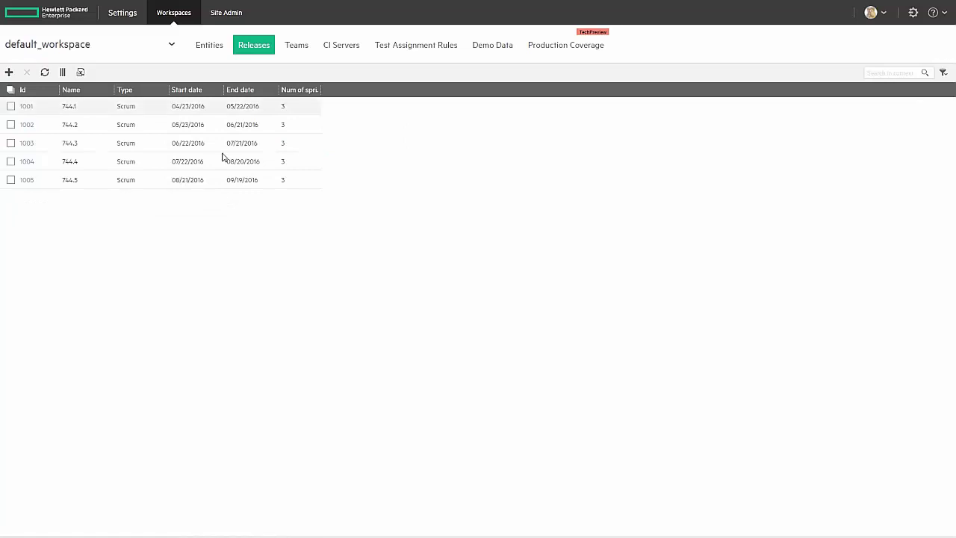
# Open the Blue Team and examine its details and its sprint capacity.
pyautogui.click(296, 46)
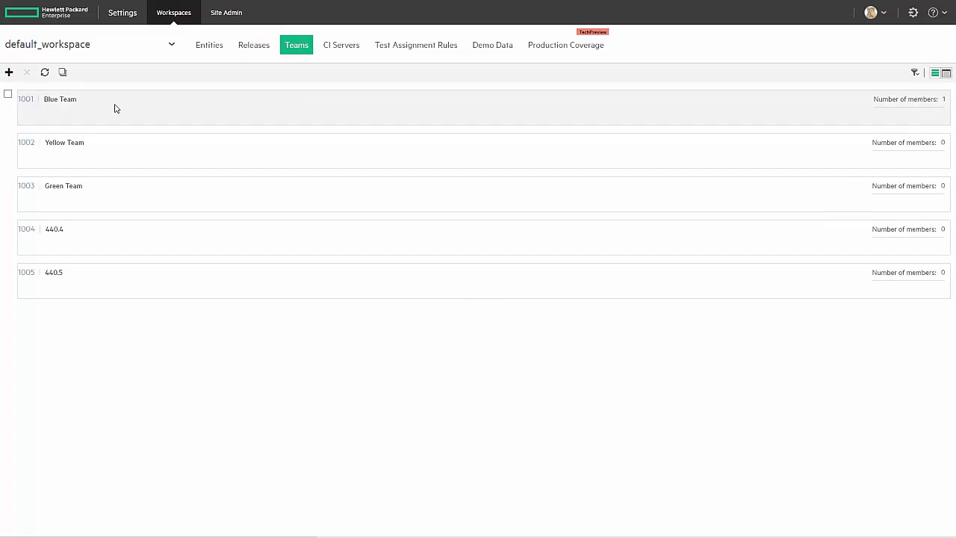
pyautogui.click(27, 99)
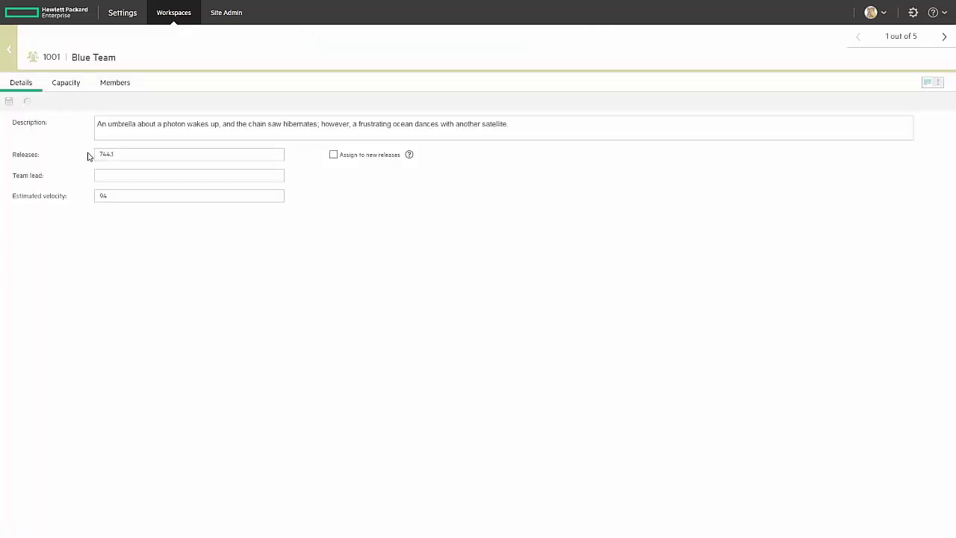
pyautogui.click(68, 88)
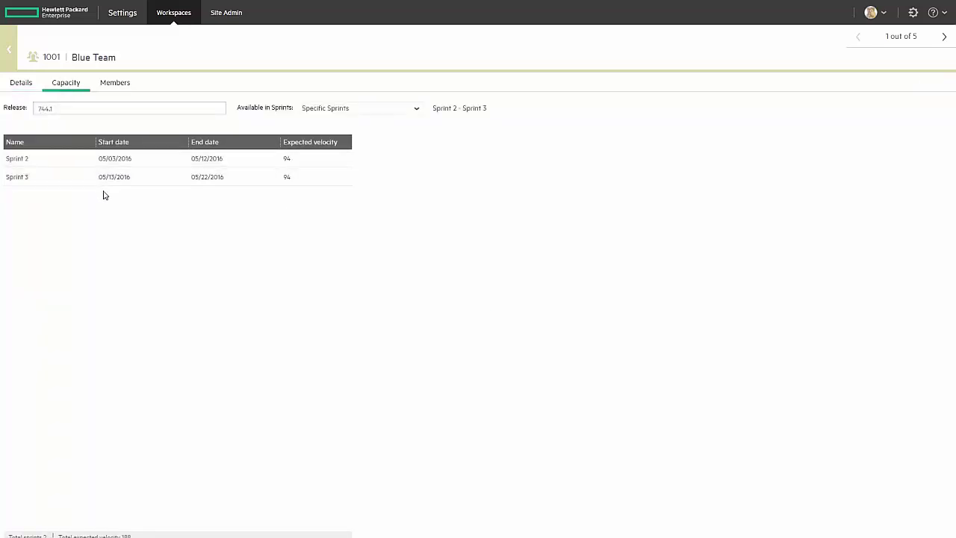
# Assign two more members from the list of available users to the Blue Team.
pyautogui.click(114, 83)
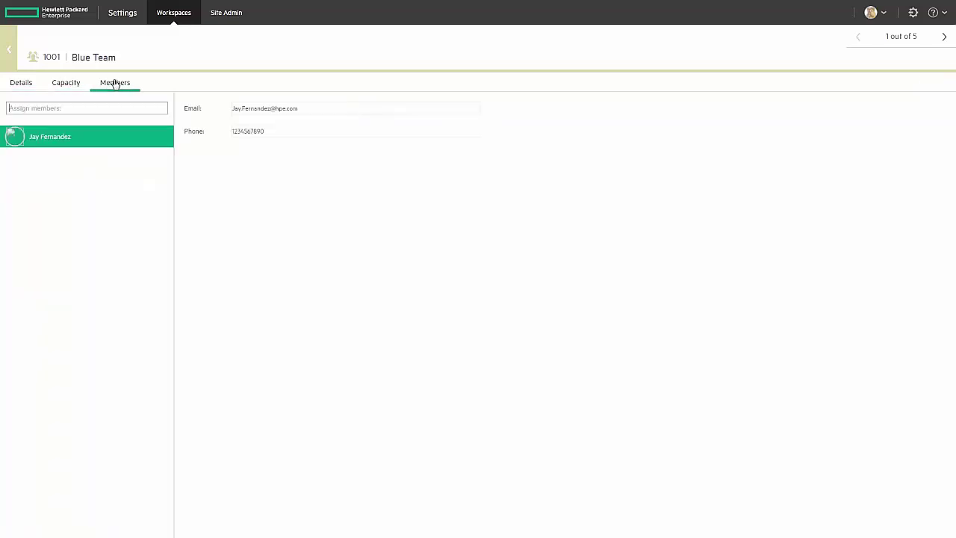
pyautogui.click(162, 110)
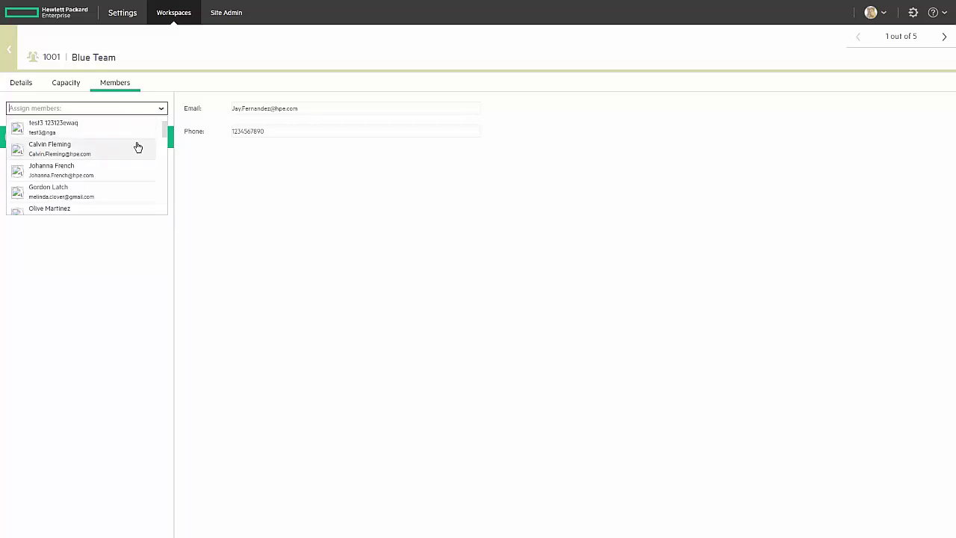
pyautogui.click(76, 150)
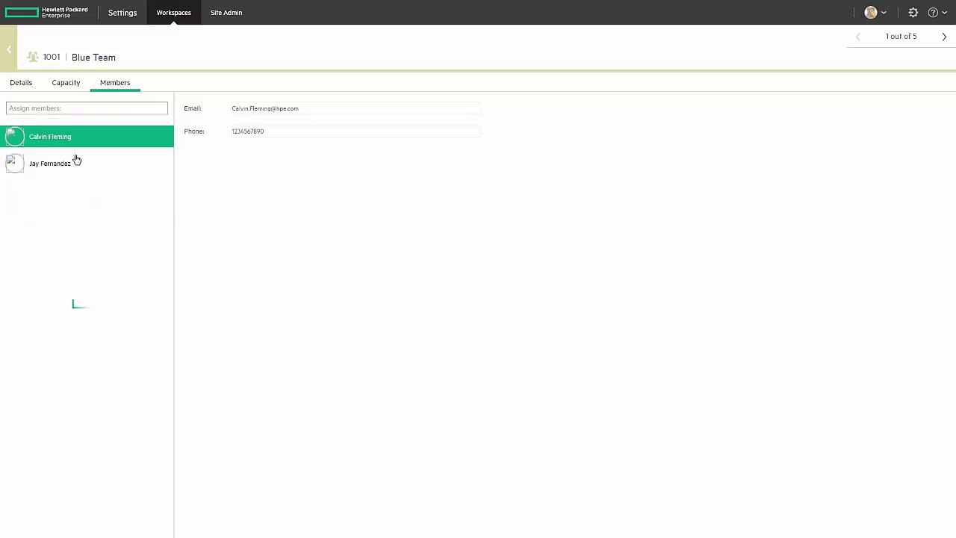
pyautogui.click(162, 111)
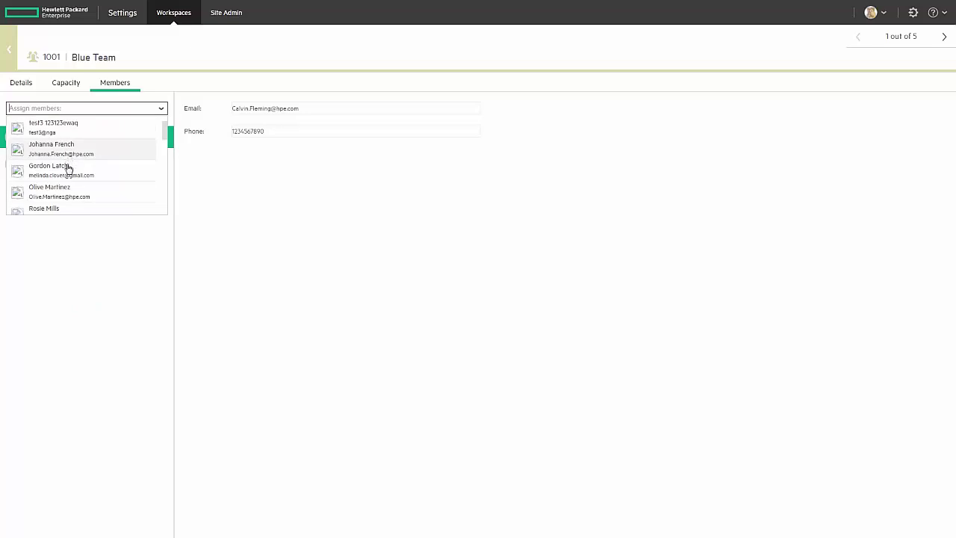
pyautogui.click(69, 169)
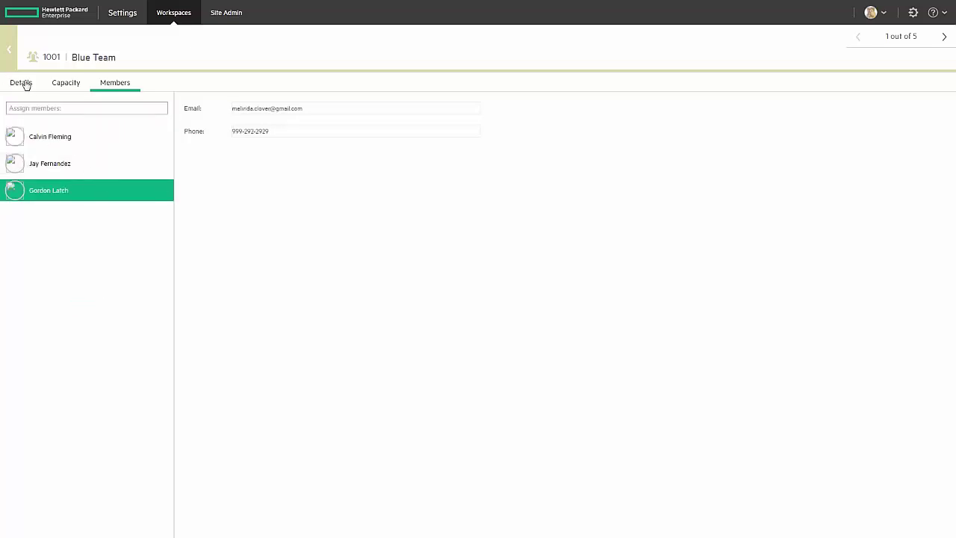
# Review the Blue Team's capacity and details again and return to the list of teams.
pyautogui.click(64, 84)
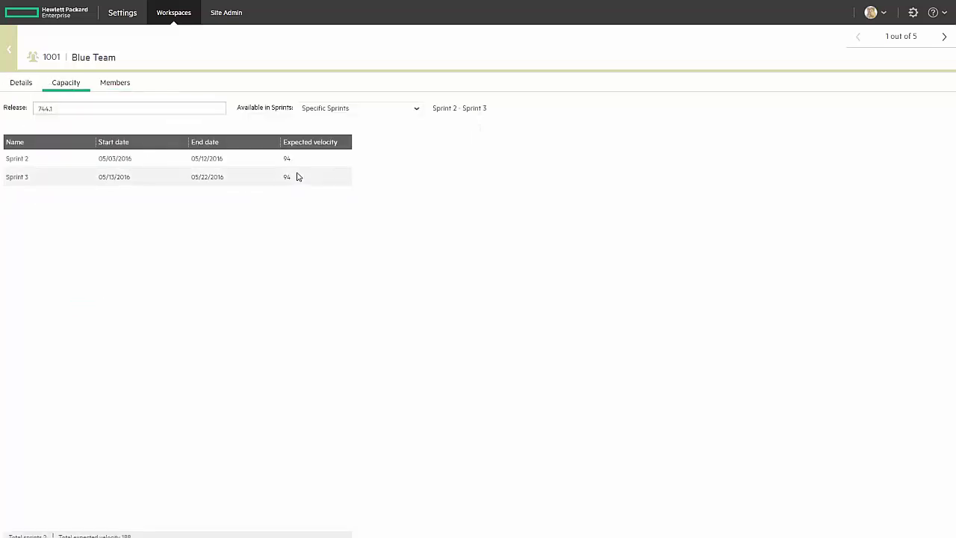
pyautogui.click(22, 83)
pyautogui.click(6, 55)
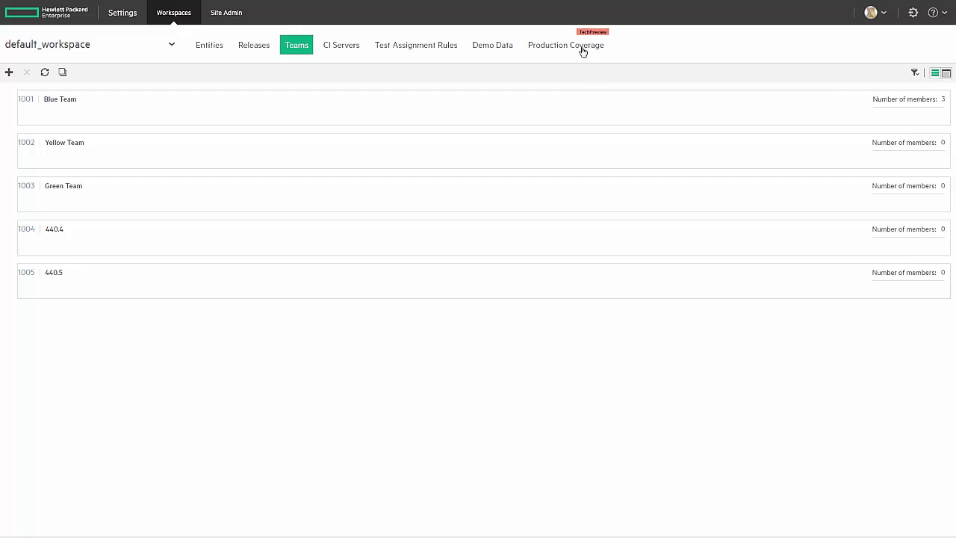
# Show the available help options for the settings area.
pyautogui.click(935, 12)
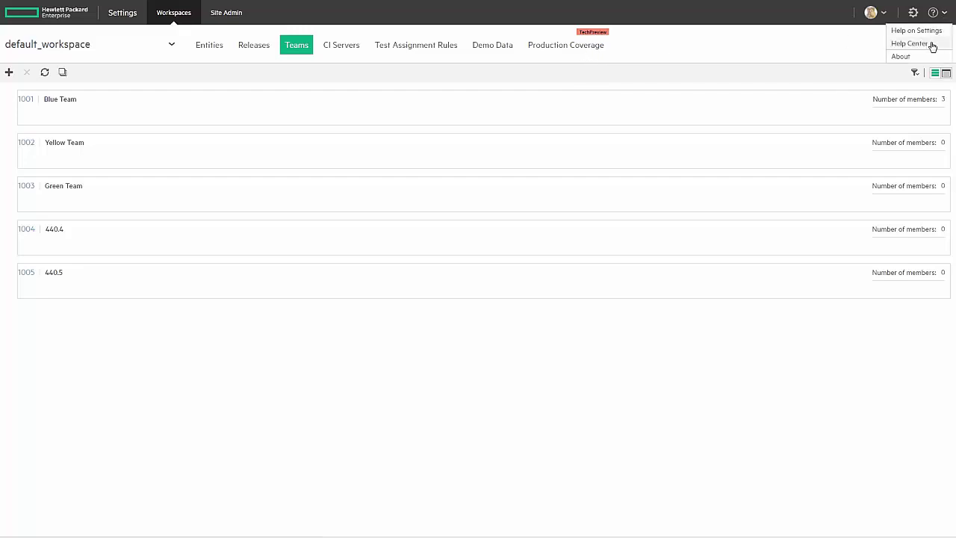